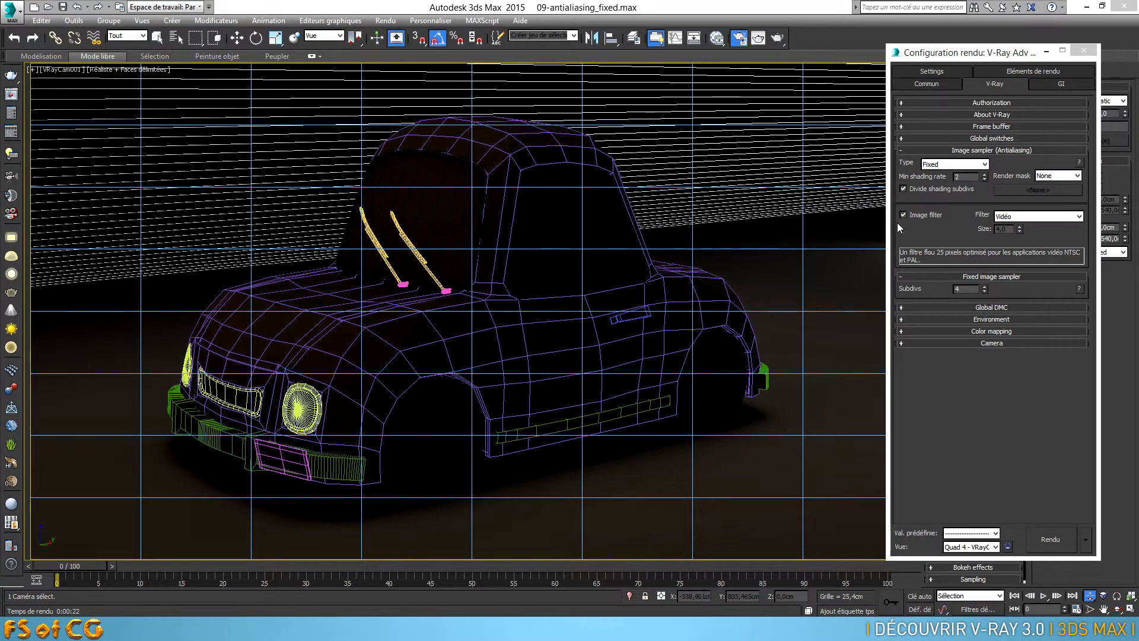
Set the fixed image sampler's subdivs to 4 and switch the image sampler type to Adaptive
{"action": "left_click", "coordinate": [956, 288]}
{"action": "type", "text": "4"}
{"action": "key", "text": "Return"}
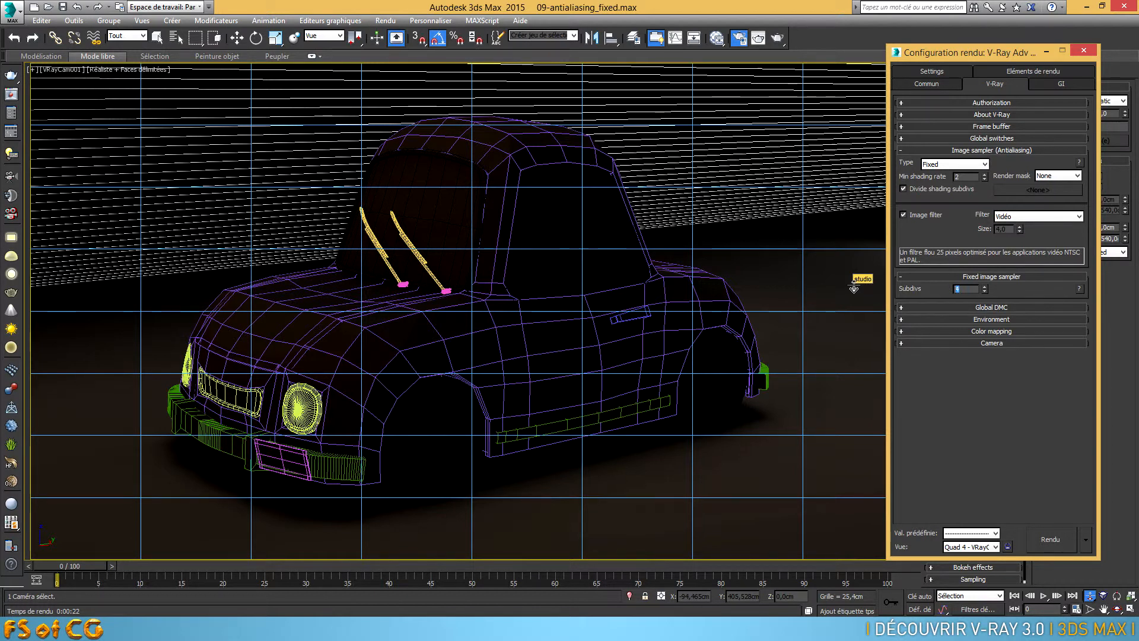
{"action": "left_click", "coordinate": [967, 164]}
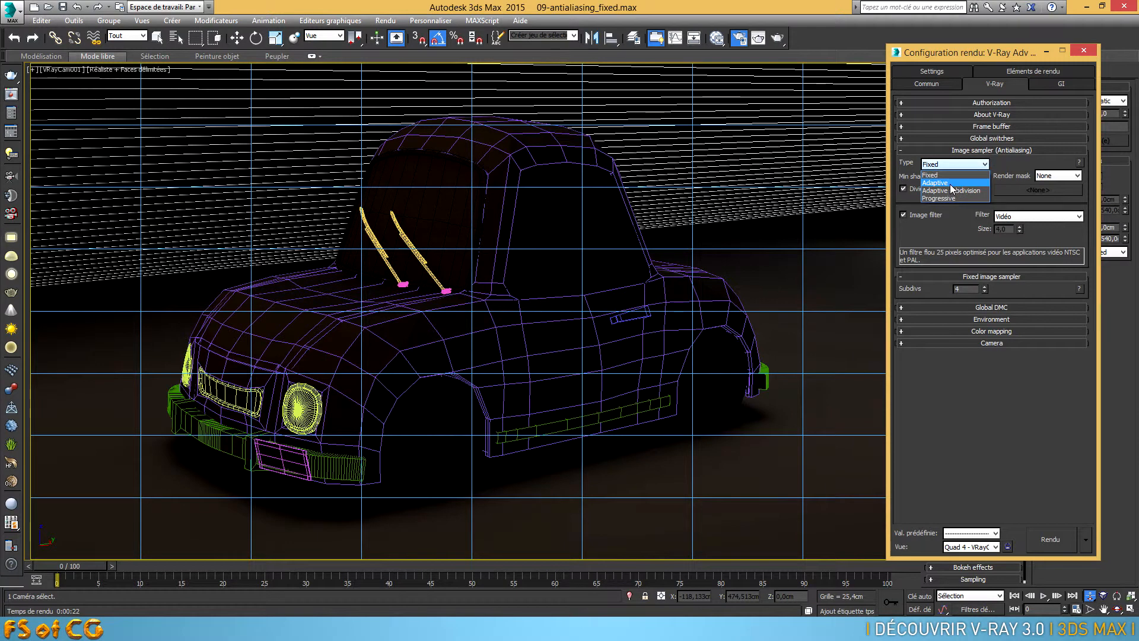
{"action": "left_click", "coordinate": [949, 183]}
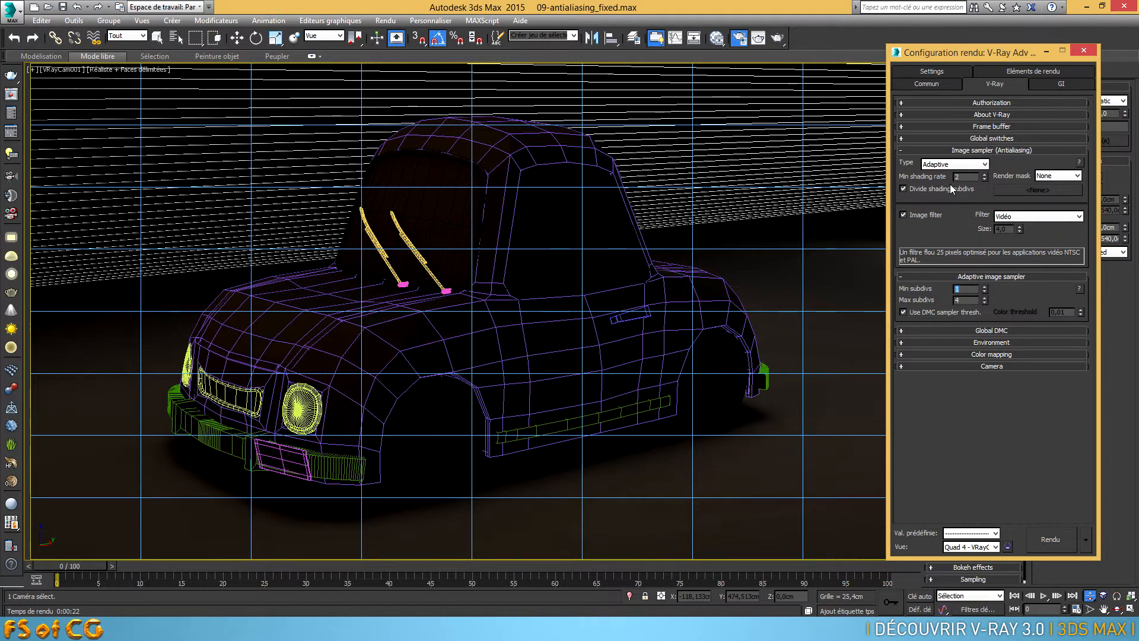
Examine the Min and Max subdivs settings of the adaptive image sampler
{"action": "double_click", "coordinate": [952, 302]}
{"action": "double_click", "coordinate": [954, 288]}
{"action": "double_click", "coordinate": [955, 300]}
{"action": "double_click", "coordinate": [954, 289]}
{"action": "double_click", "coordinate": [954, 299]}
{"action": "left_click_drag", "start_coordinate": [965, 300], "coordinate": [952, 303]}
{"action": "left_click_drag", "start_coordinate": [974, 290], "coordinate": [951, 293]}
{"action": "left_click", "coordinate": [964, 301]}
Expand the Global DMC settings and examine the noise threshold alongside the adaptive sampler's Min and Max subdivs
{"action": "left_click", "coordinate": [988, 332]}
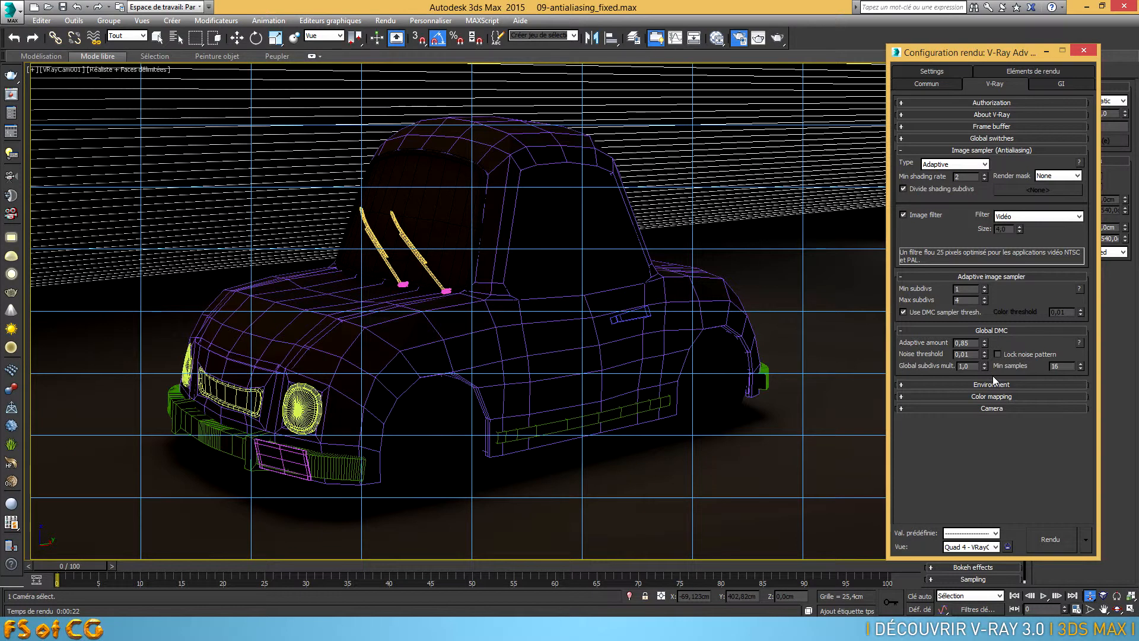
{"action": "double_click", "coordinate": [963, 354]}
{"action": "double_click", "coordinate": [952, 289]}
{"action": "double_click", "coordinate": [954, 300]}
{"action": "double_click", "coordinate": [957, 289]}
{"action": "left_click", "coordinate": [959, 300]}
Show the V-Ray frame buffer, render the camera view with the adaptive sampler and save the image to the render history
{"action": "left_click", "coordinate": [14, 99]}
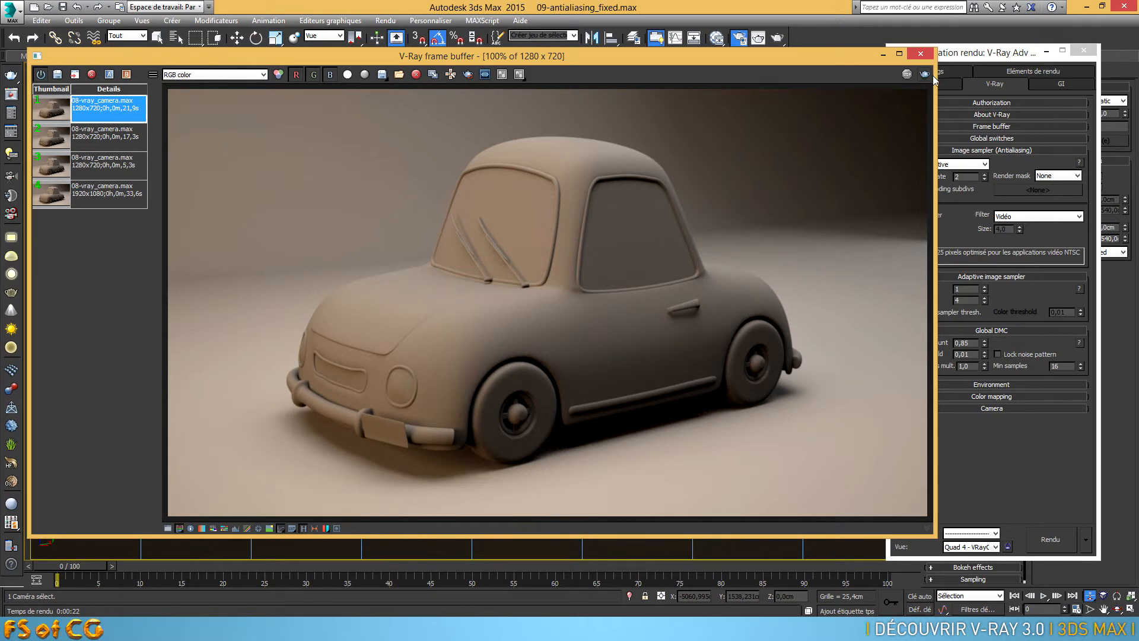
{"action": "left_click", "coordinate": [925, 74]}
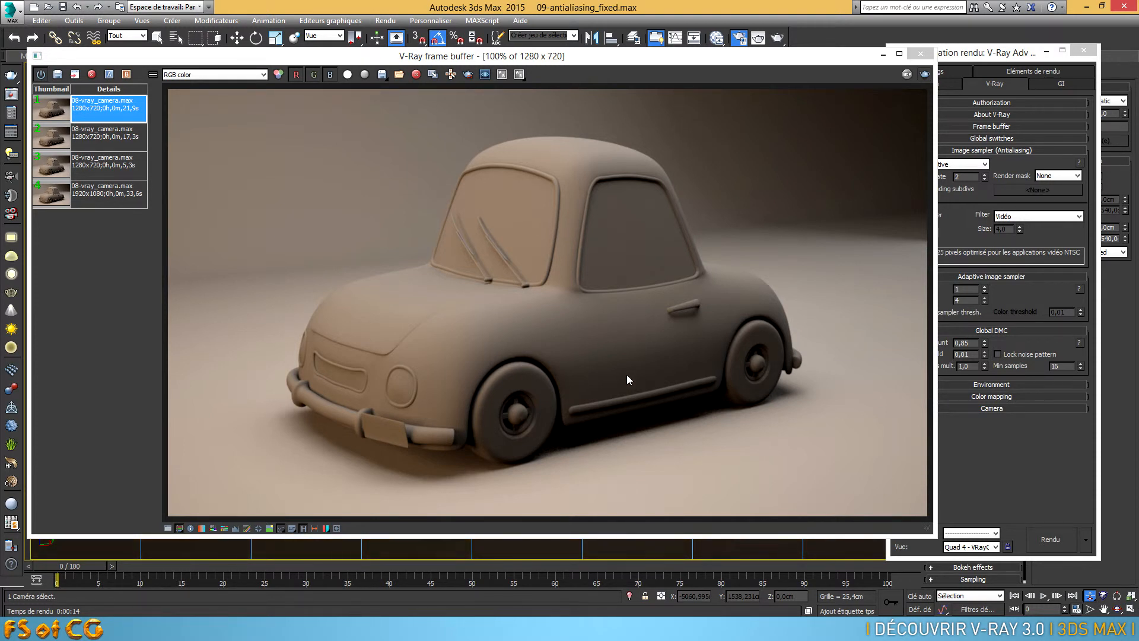
{"action": "left_click", "coordinate": [90, 74]}
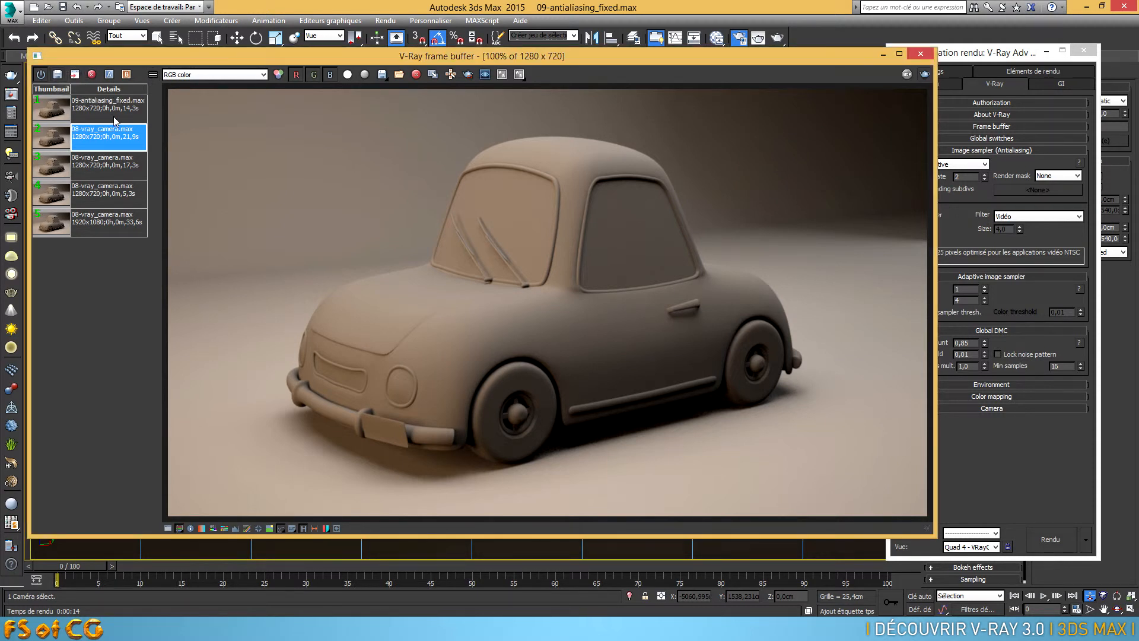
Compare the 21.9 s 08-vray_camera render as image A with the 14.3 s 09-antialiasing_fixed render as image B around the car door
{"action": "left_click", "coordinate": [114, 120]}
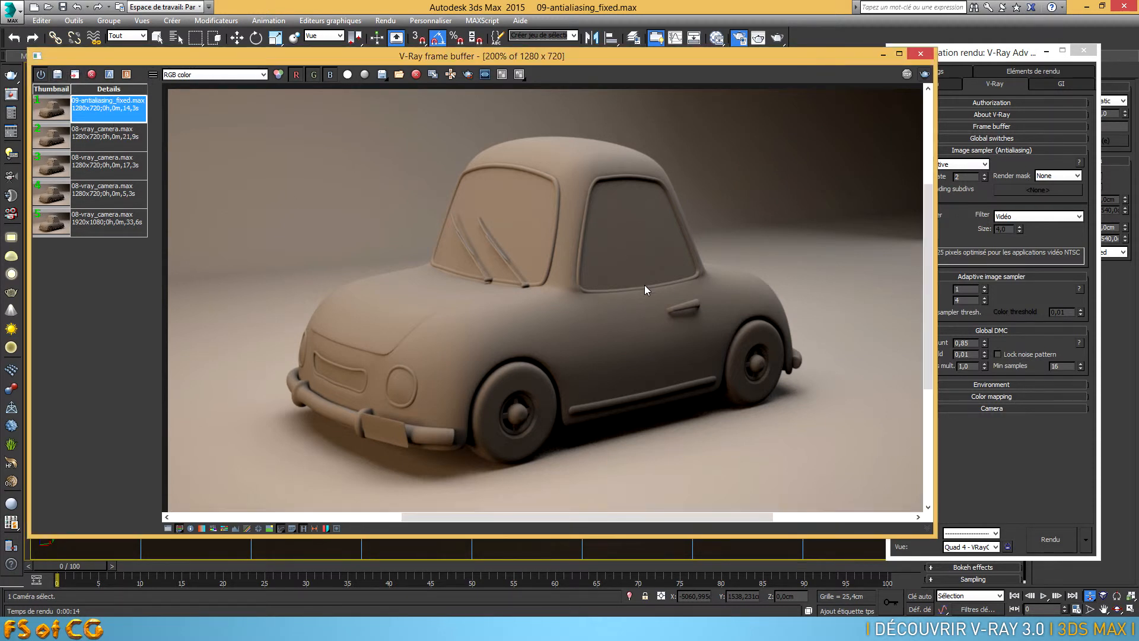
{"action": "scroll", "coordinate": [644, 285], "scroll_direction": "up", "scroll_amount": 1}
{"action": "middle_click_drag", "start_coordinate": [690, 330], "coordinate": [701, 245]}
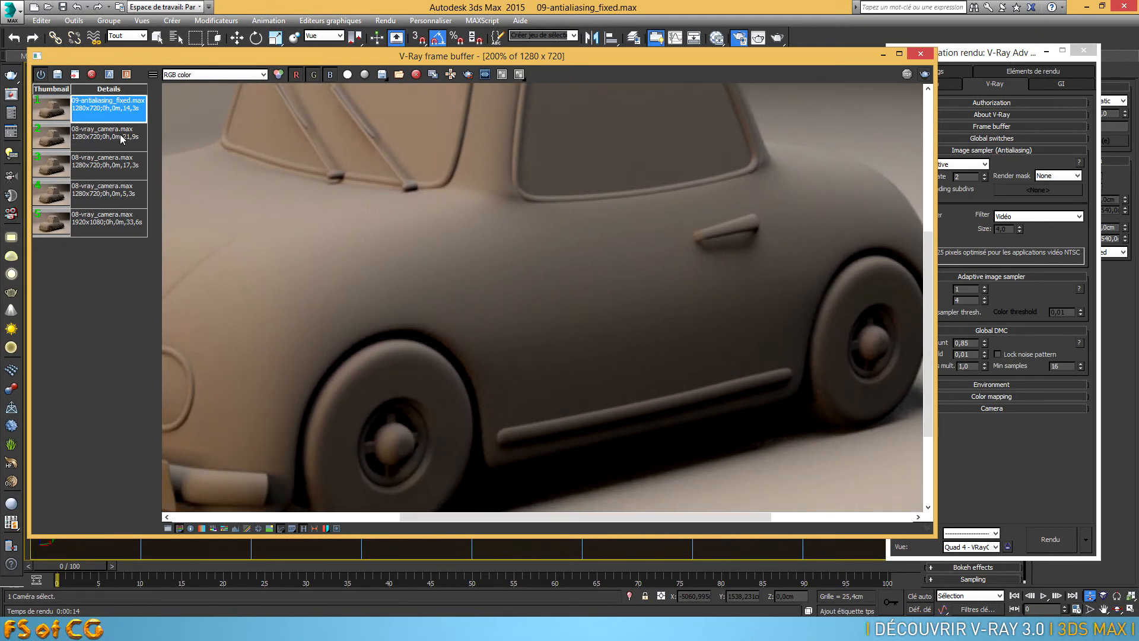
{"action": "left_click", "coordinate": [122, 138]}
{"action": "left_click", "coordinate": [110, 74]}
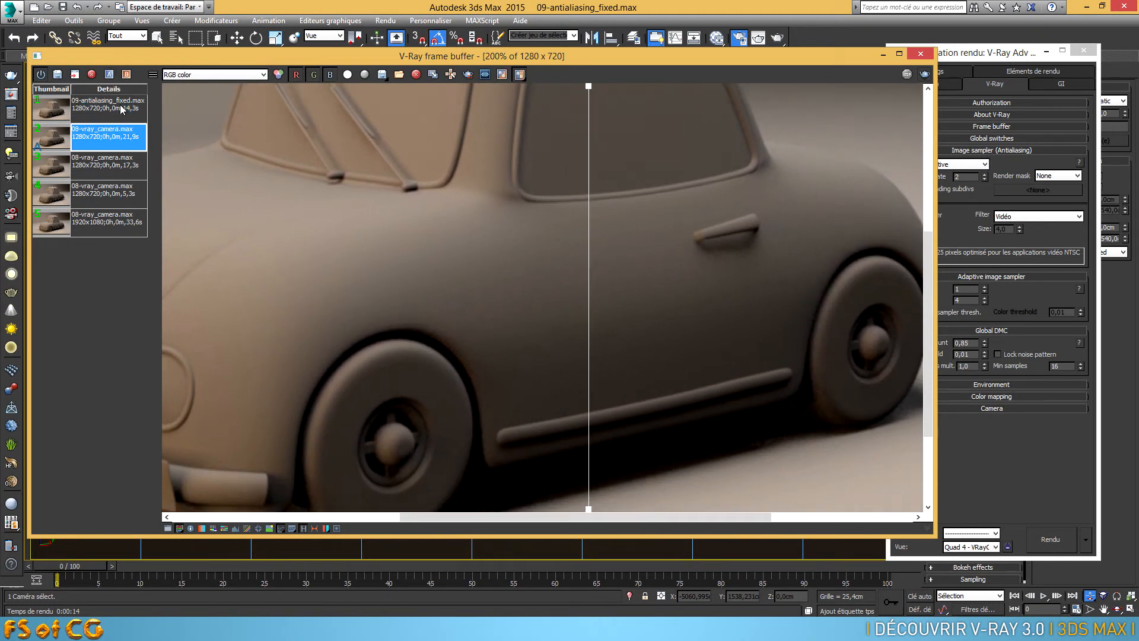
{"action": "left_click", "coordinate": [125, 106]}
{"action": "left_click", "coordinate": [126, 74]}
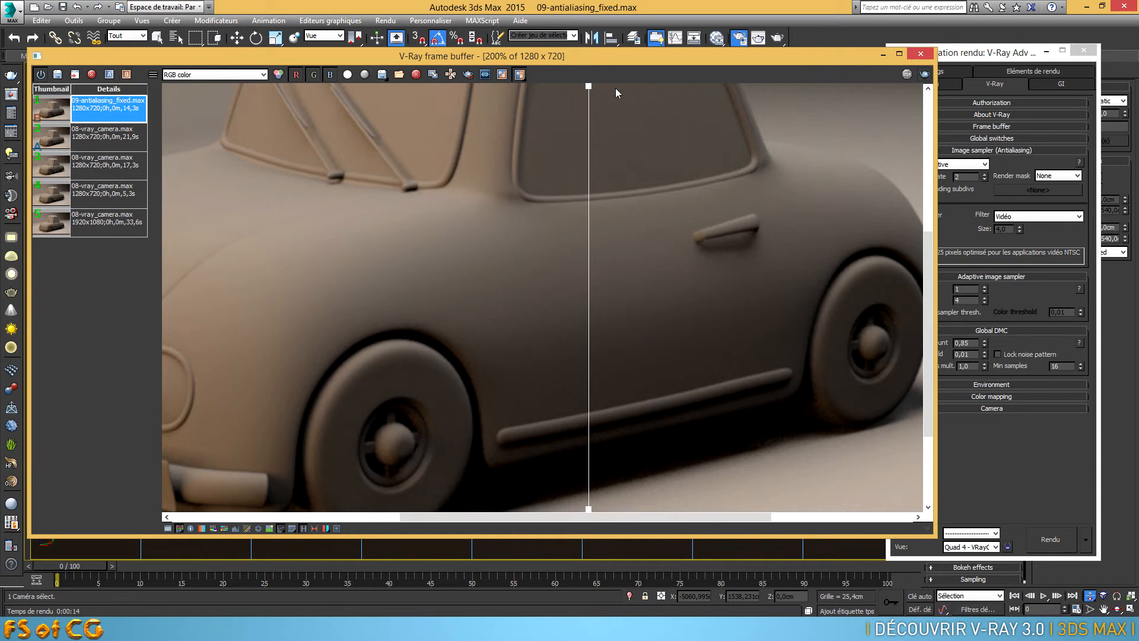
{"action": "left_click_drag", "start_coordinate": [592, 90], "coordinate": [627, 248]}
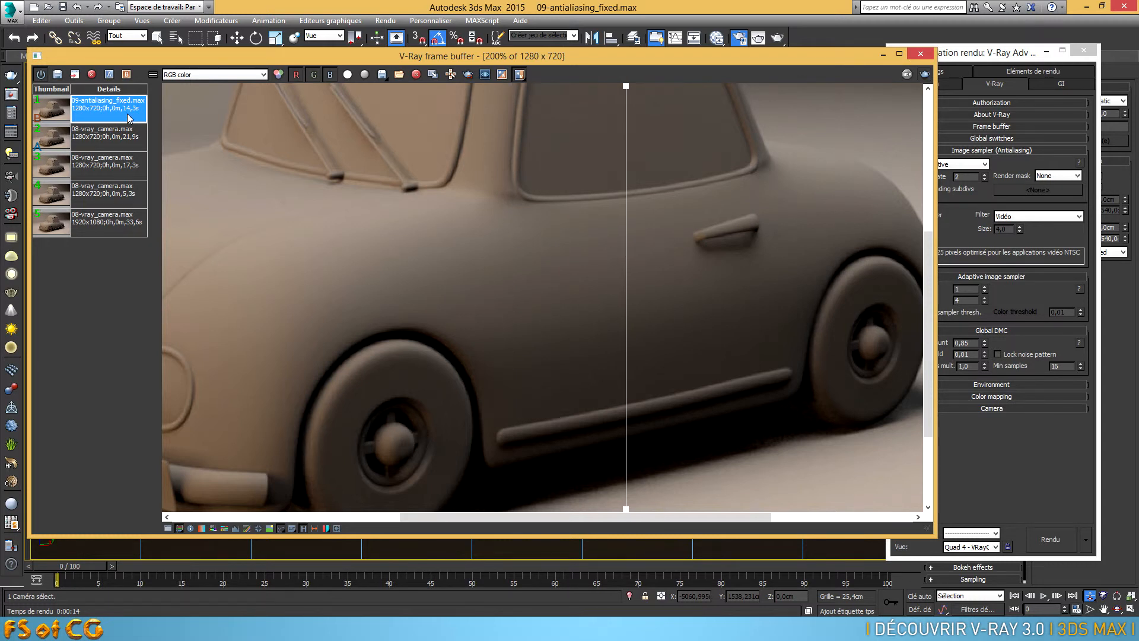
Set the adaptive image sampler's Min subdivs to 2 and Max subdivs to 8
{"action": "left_click", "coordinate": [971, 63]}
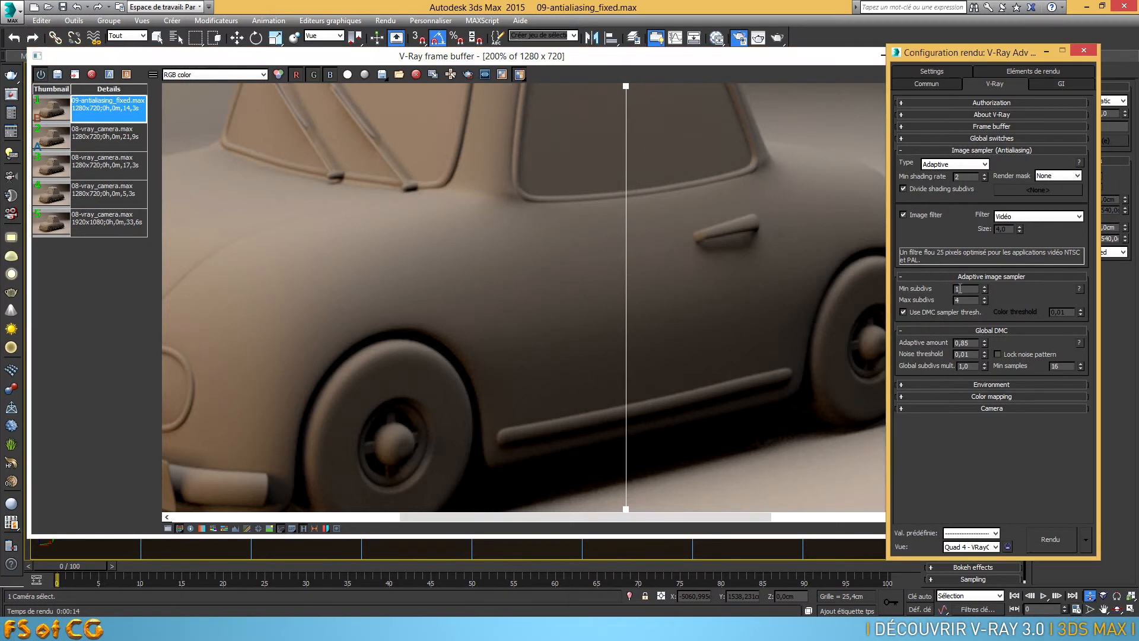
{"action": "type", "text": "2"}
{"action": "key", "text": "Tab"}
Render the camera view again with the new subdivs and save the image to the render history
{"action": "left_click", "coordinate": [752, 63]}
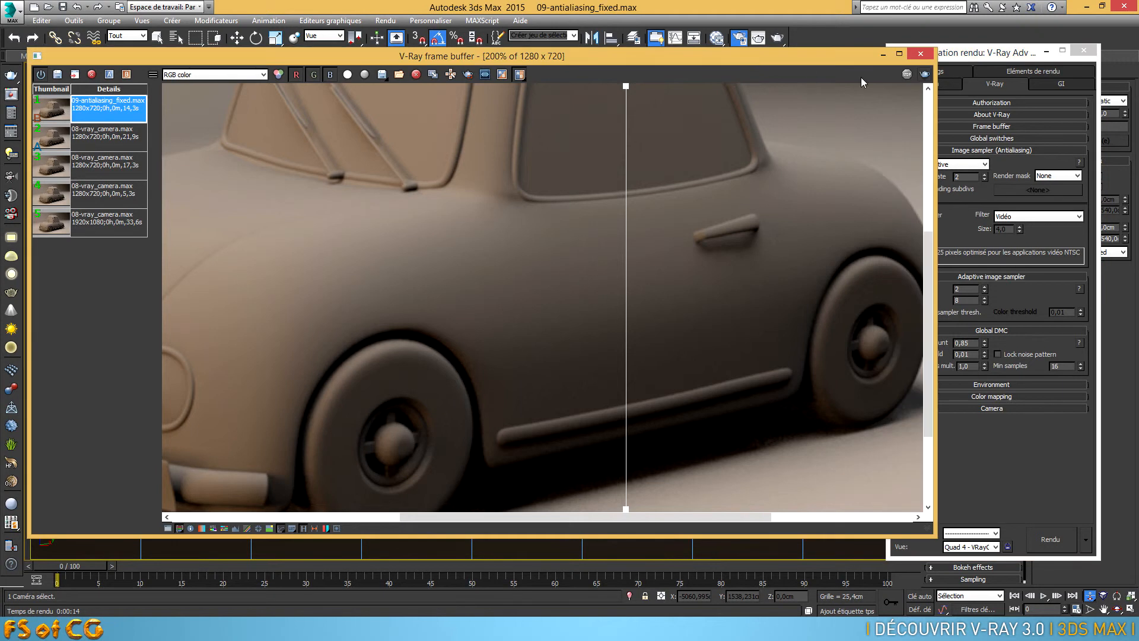
{"action": "left_click", "coordinate": [923, 75]}
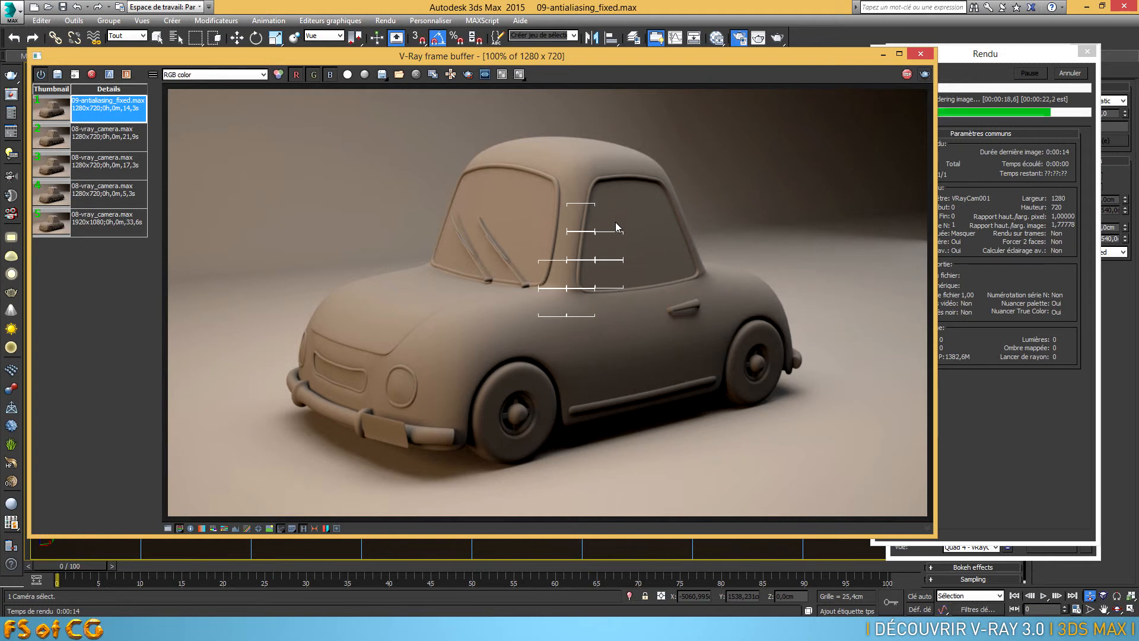
{"action": "left_click", "coordinate": [58, 75]}
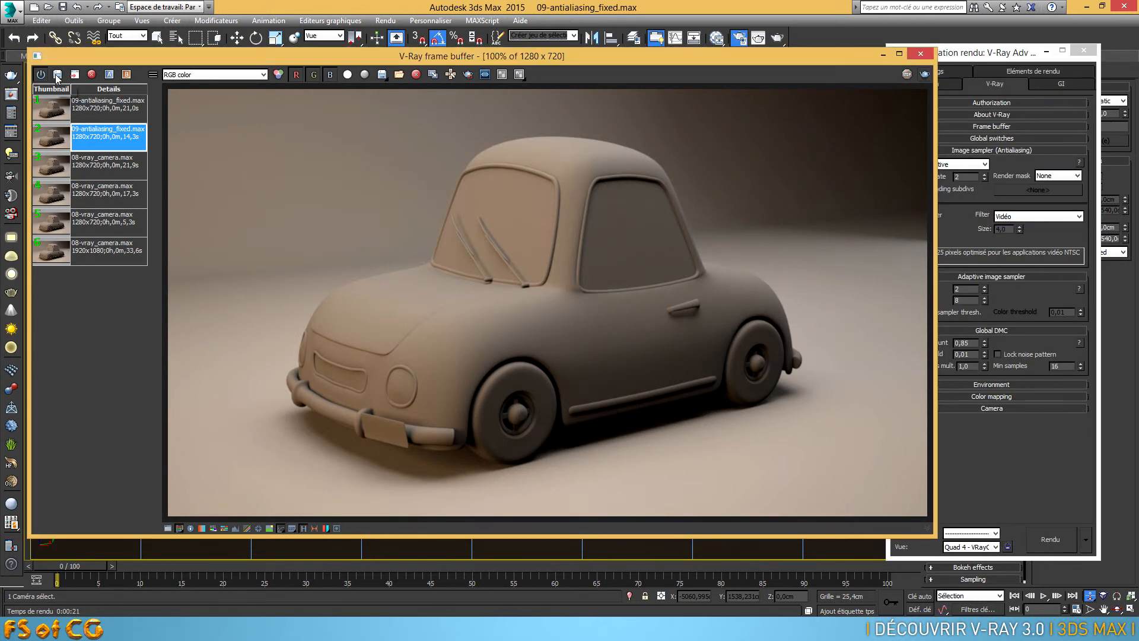
Set the 21.9 s 08-vray_camera render as comparison image A and the 21.0 s 09-antialiasing_fixed render as image B
{"action": "left_click", "coordinate": [118, 112]}
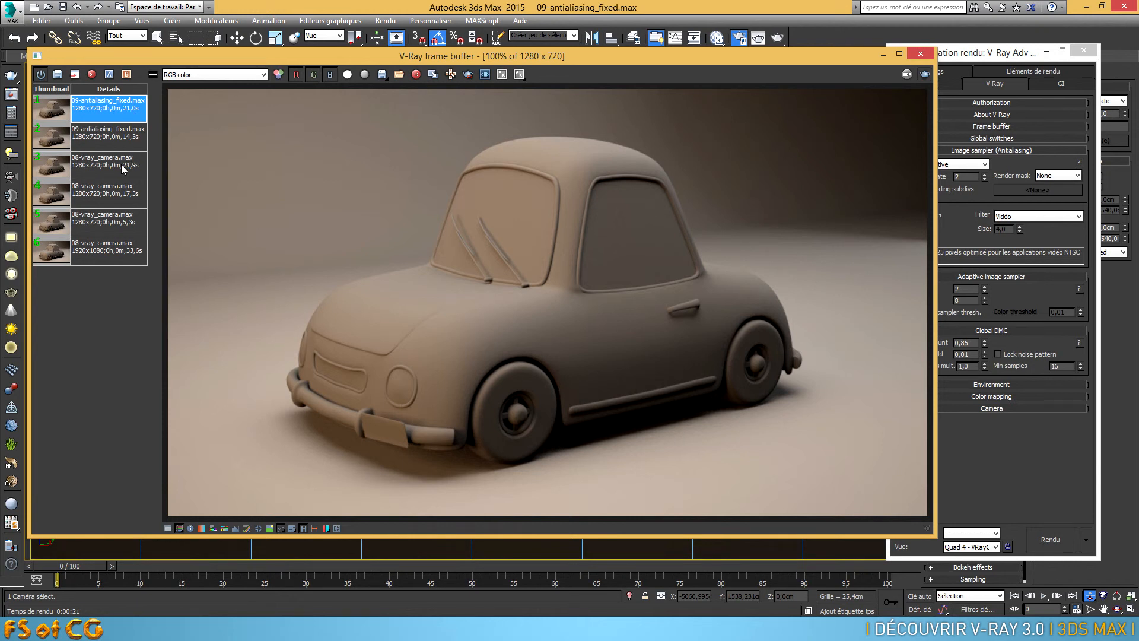
{"action": "left_click", "coordinate": [125, 169]}
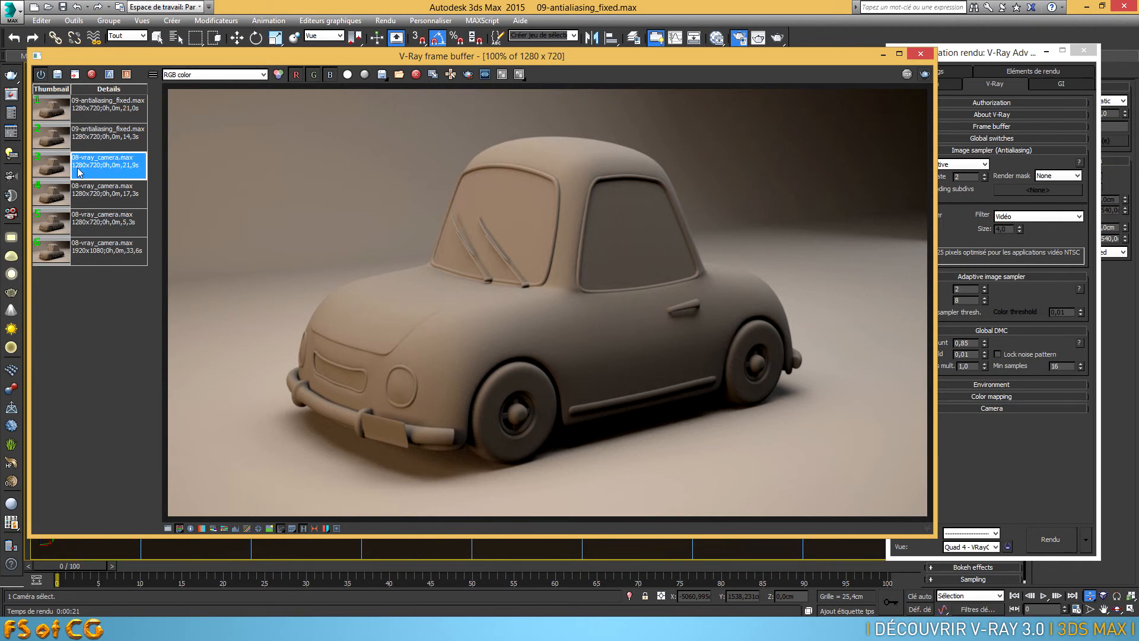
{"action": "left_click", "coordinate": [108, 75]}
{"action": "left_click", "coordinate": [112, 112]}
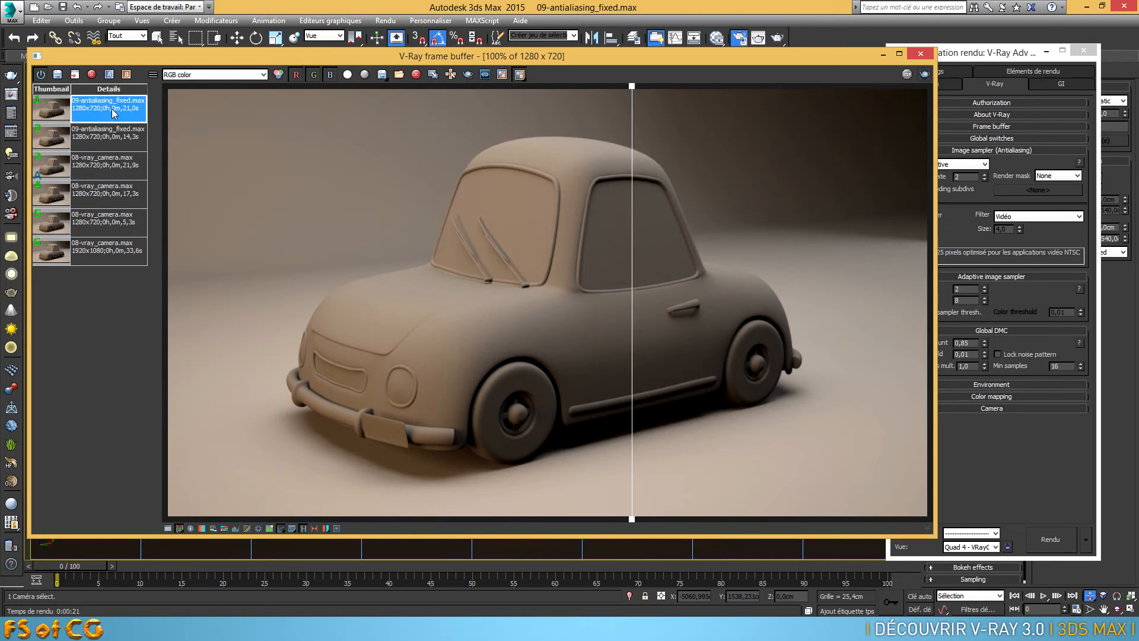
{"action": "left_click", "coordinate": [126, 74]}
{"action": "scroll", "coordinate": [656, 309], "scroll_direction": "up", "scroll_amount": 1}
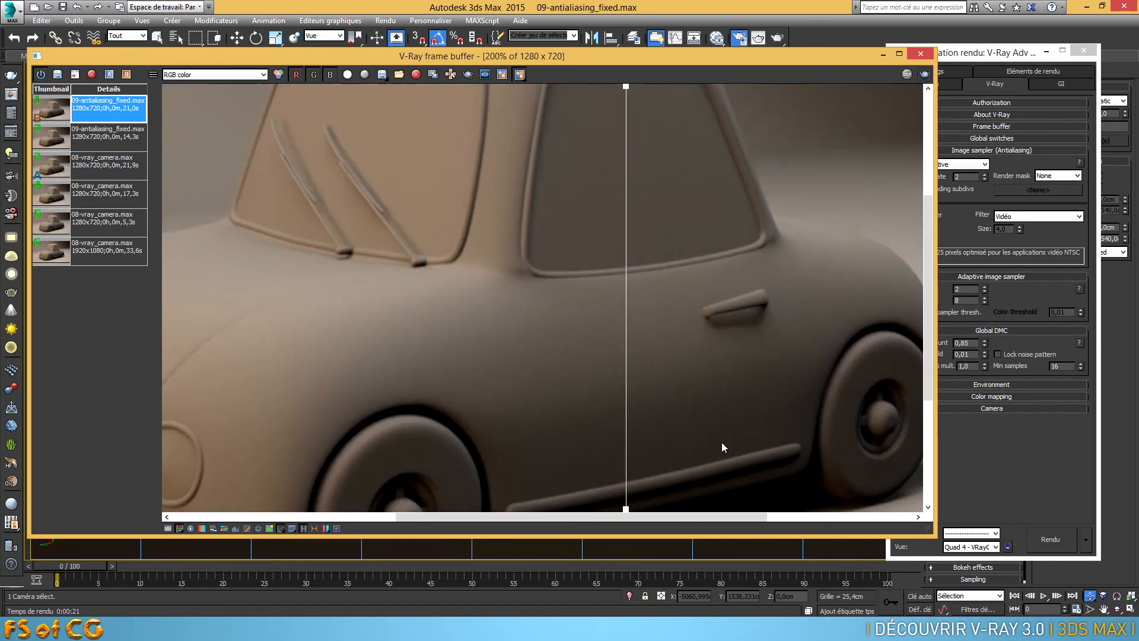
Enlarge the frame buffer window and shift the A/B divider across the car to compare the quality of both renders
{"action": "left_click_drag", "start_coordinate": [706, 538], "coordinate": [705, 602]}
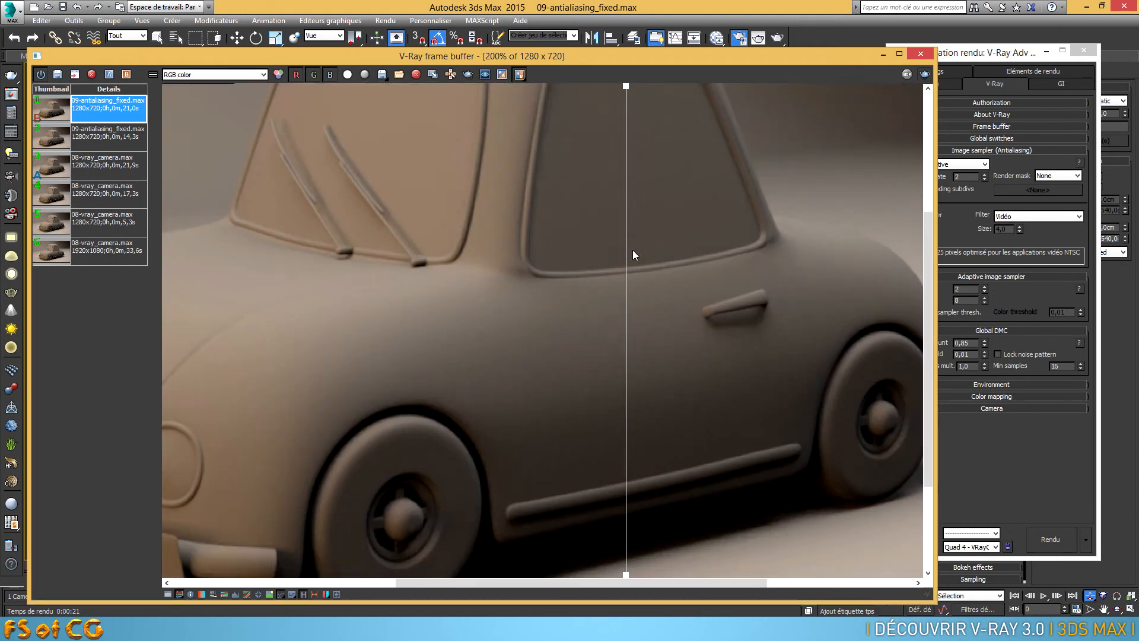
{"action": "left_click_drag", "start_coordinate": [628, 89], "coordinate": [674, 178]}
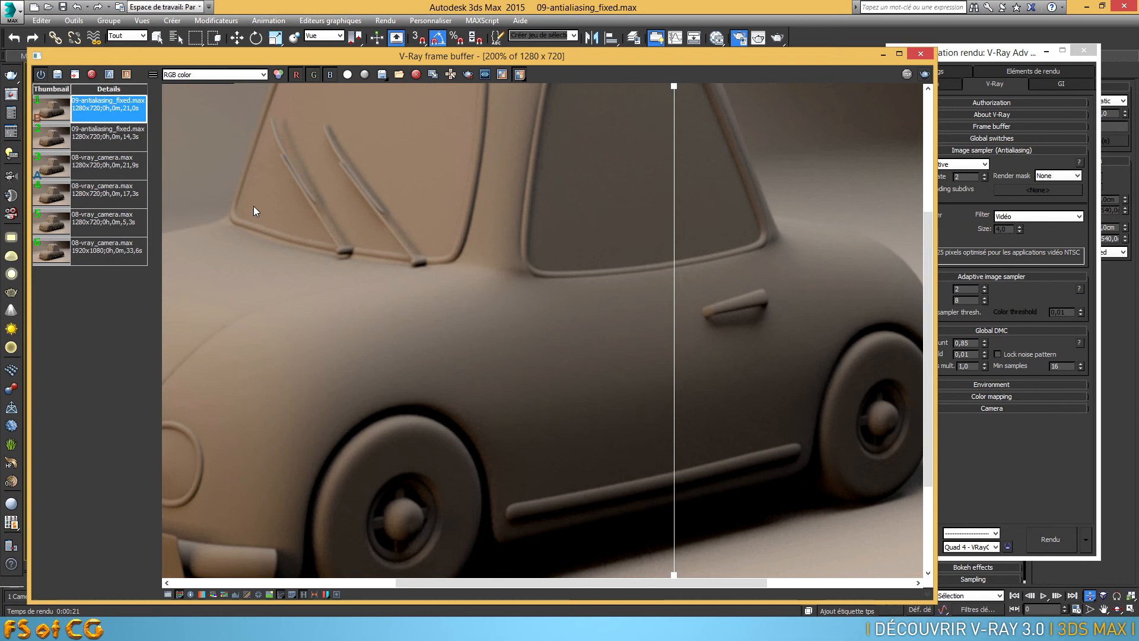
{"action": "left_click", "coordinate": [102, 159]}
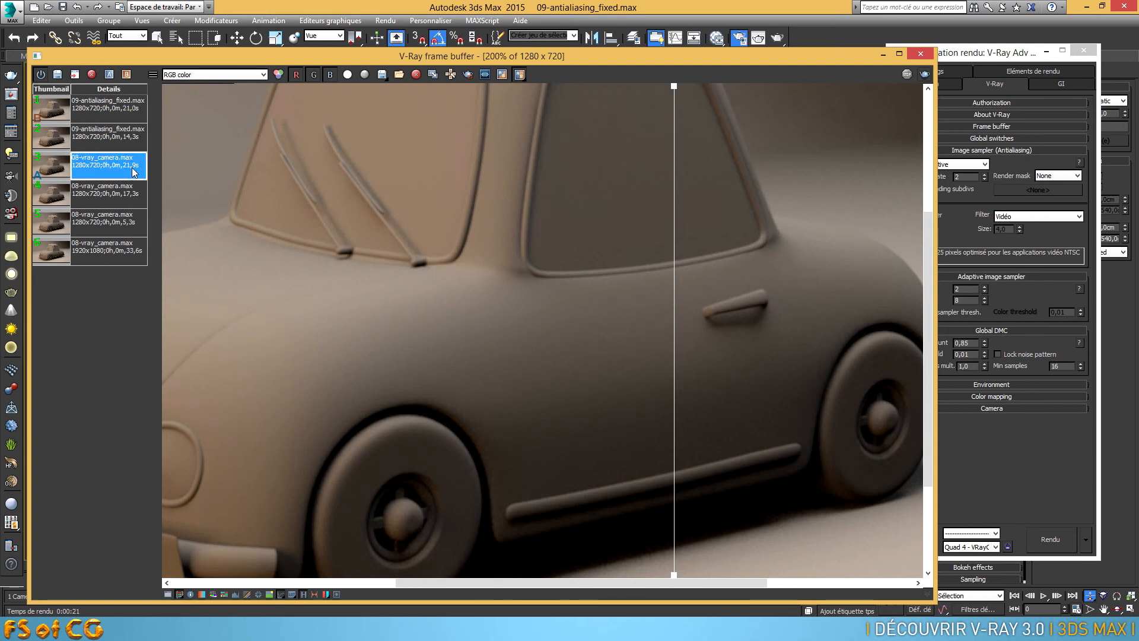
{"action": "left_click", "coordinate": [129, 113]}
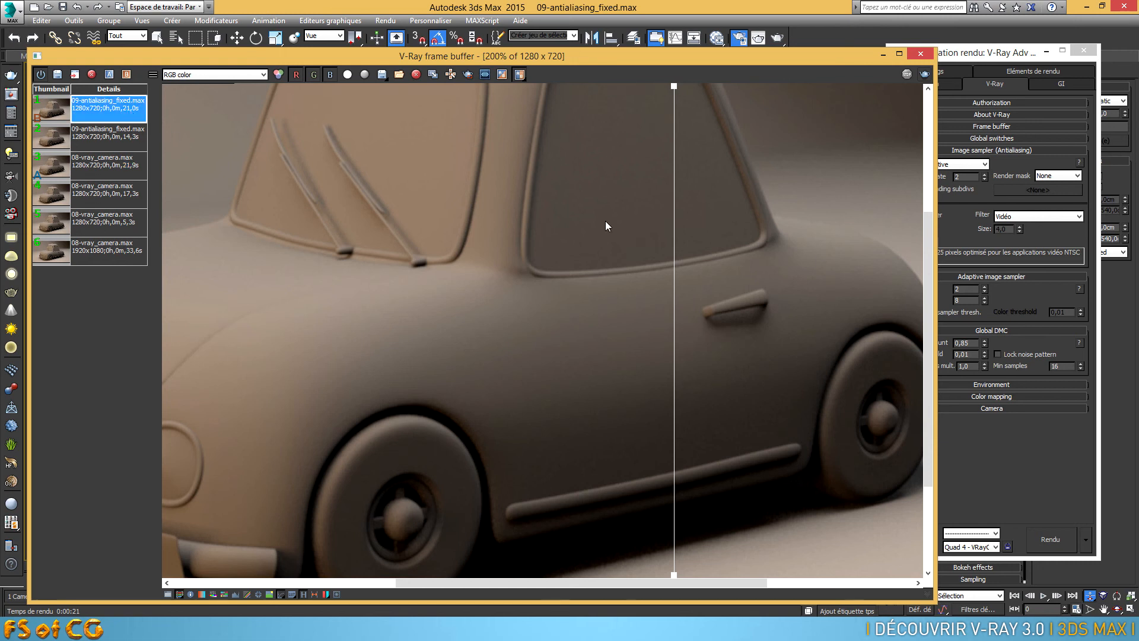
{"action": "left_click_drag", "start_coordinate": [677, 90], "coordinate": [630, 204]}
{"action": "scroll", "coordinate": [605, 256], "scroll_direction": "down", "scroll_amount": 2}
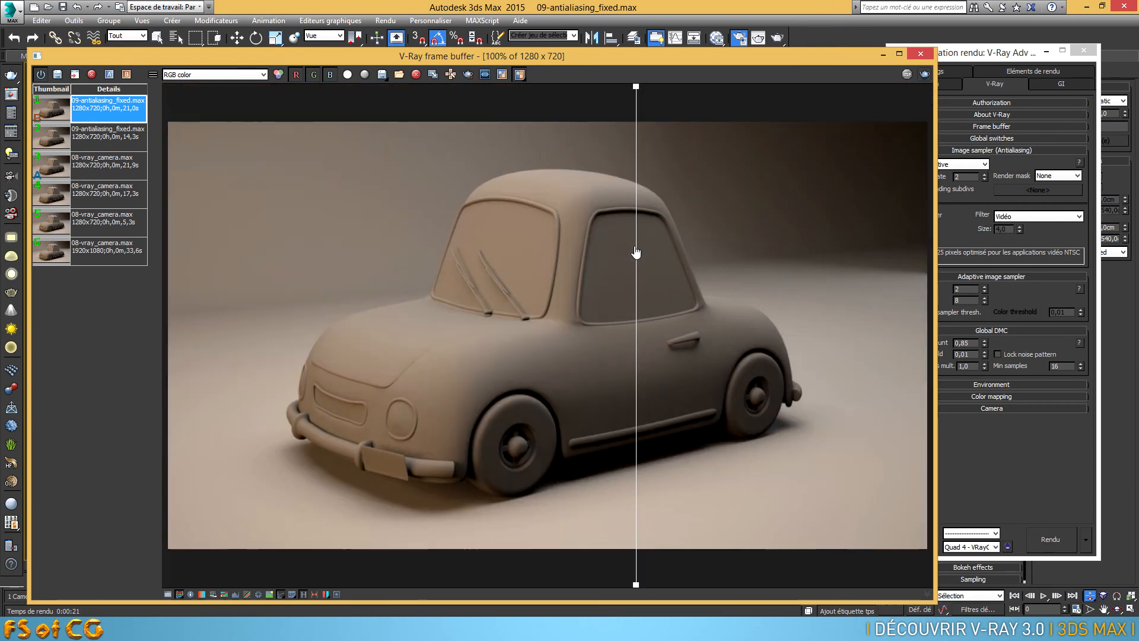
{"action": "left_click_drag", "start_coordinate": [638, 92], "coordinate": [616, 174]}
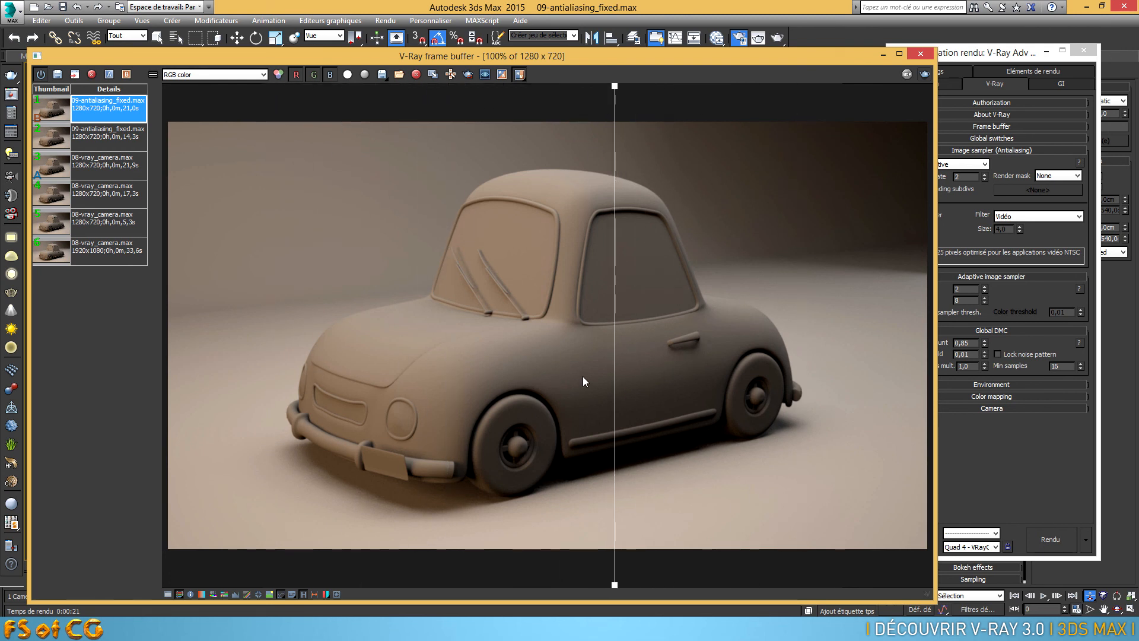